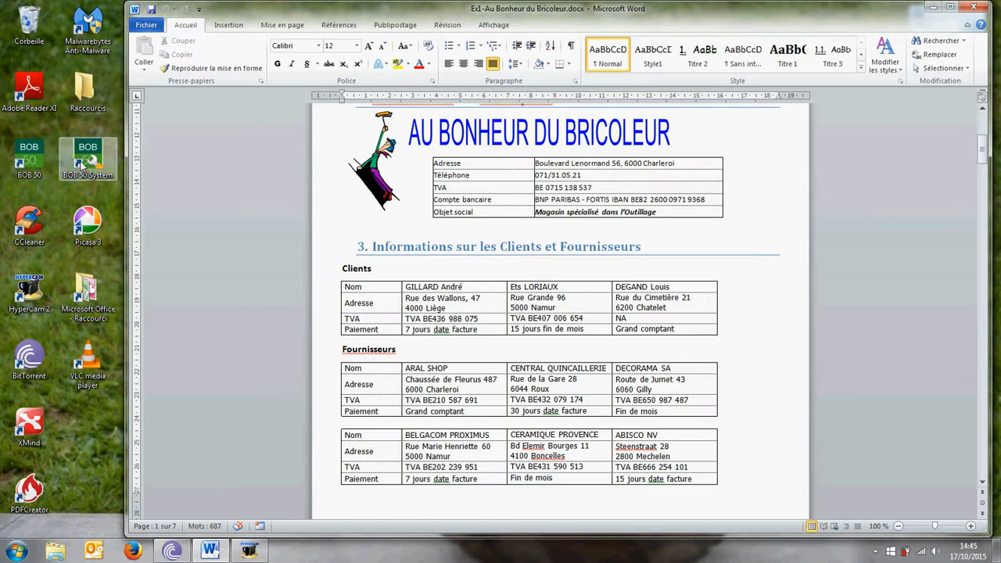
Step: Start Sage BOB 50 and log in to the BONHEUR dossier with the SUPERV user code
double_click(32, 160)
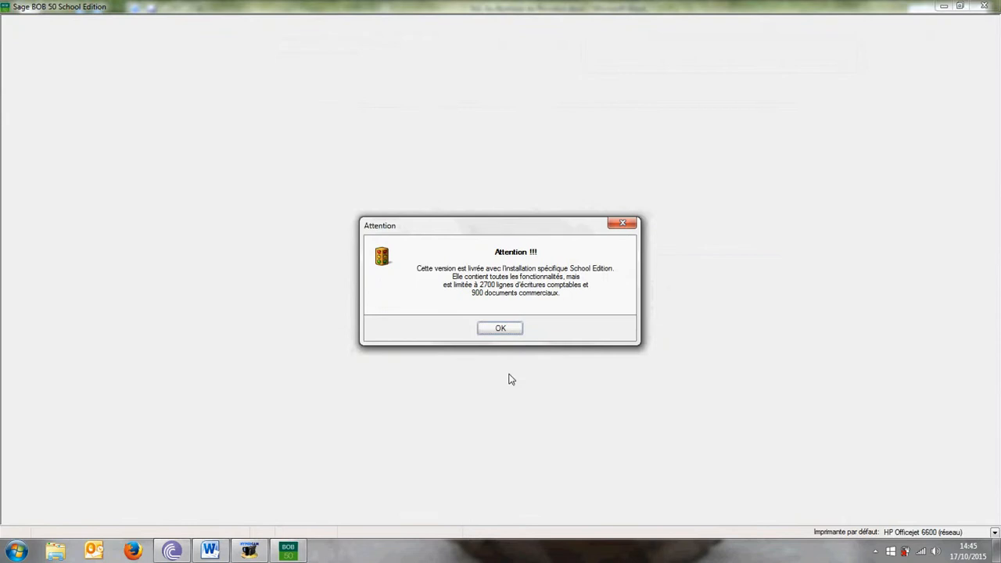
click(505, 328)
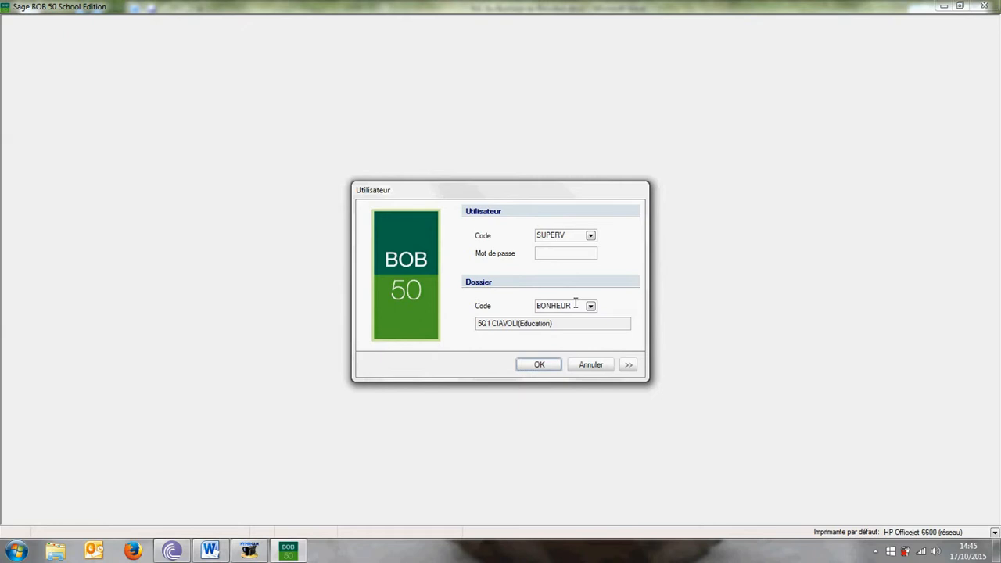
click(540, 365)
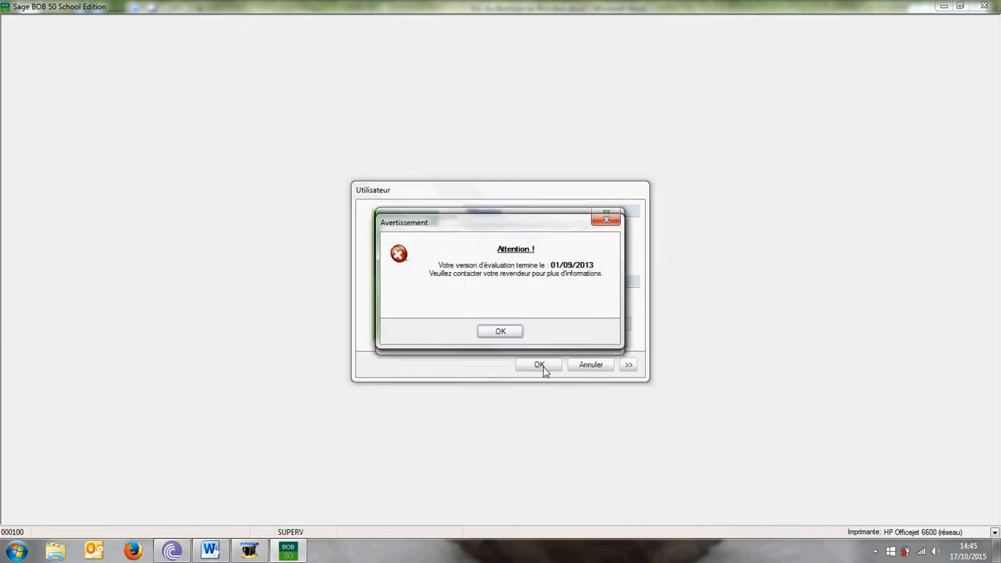
click(494, 331)
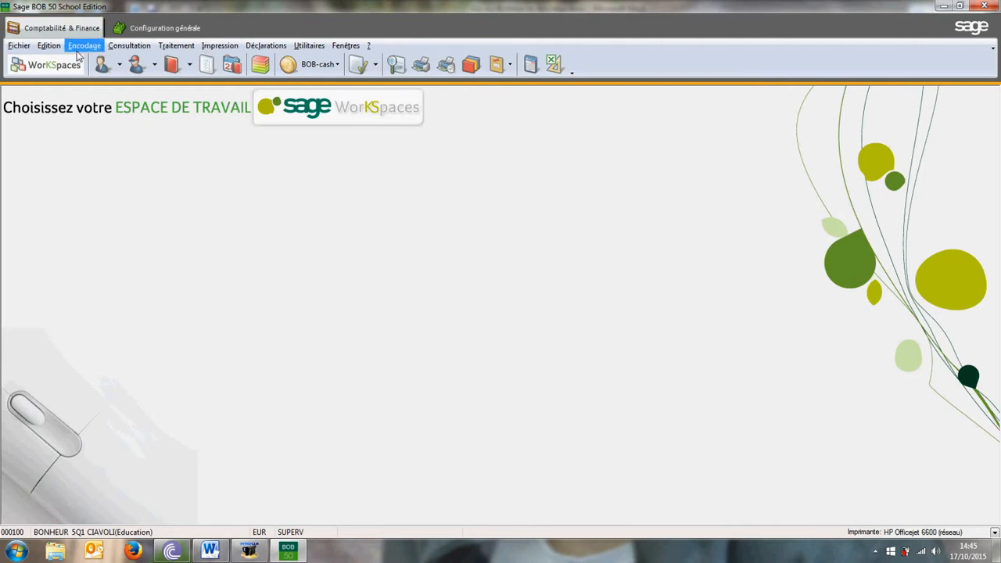
click(17, 46)
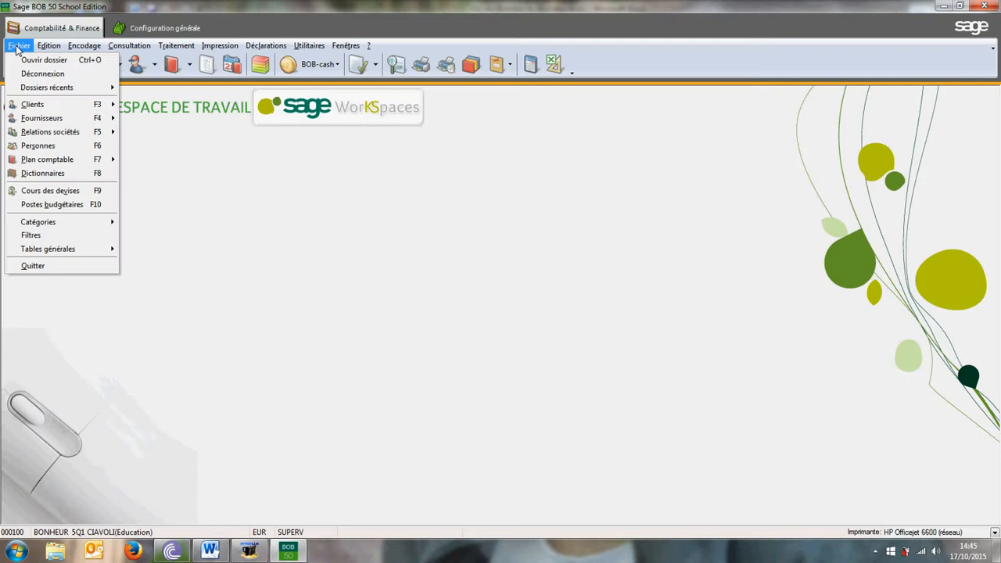
click(209, 195)
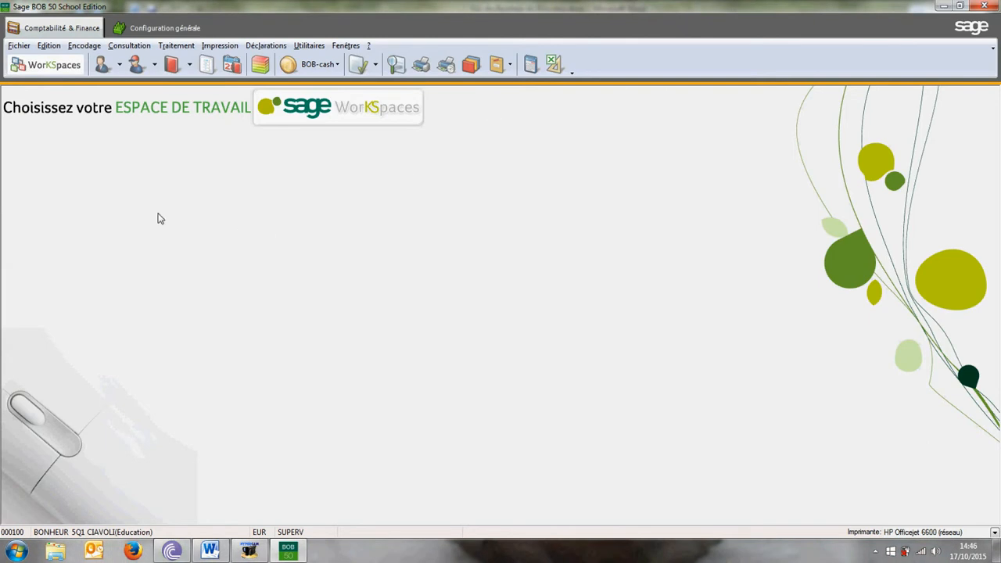
Step: Open the client records, start adding a new client and consult the first client's details in the Word exercise document
click(101, 67)
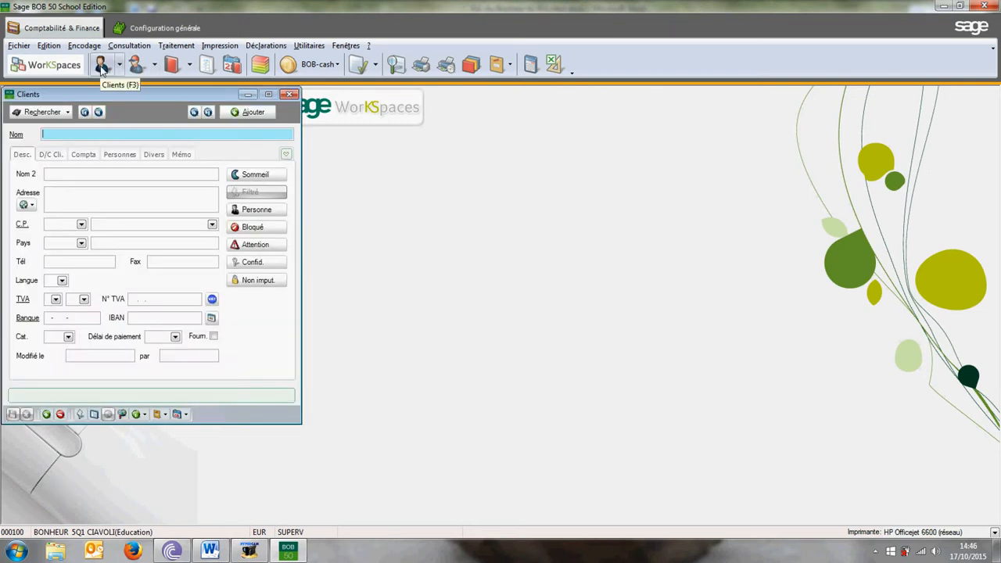
drag(74, 88, 304, 102)
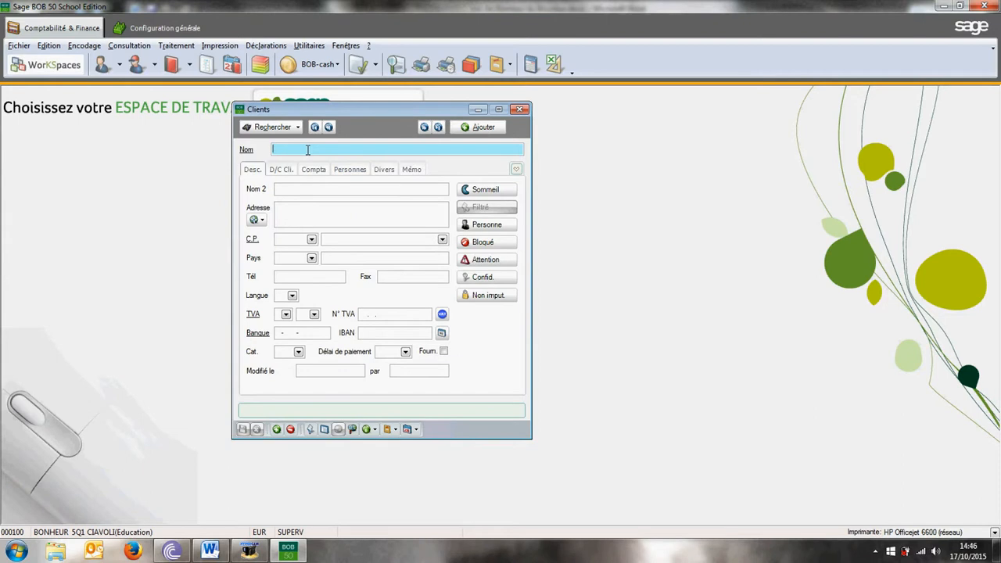
click(500, 128)
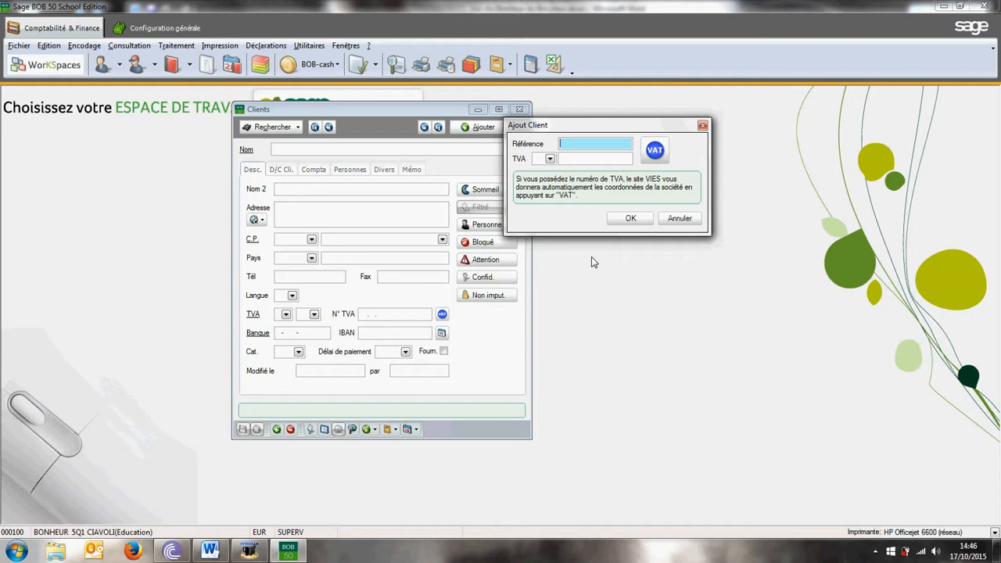
click(210, 552)
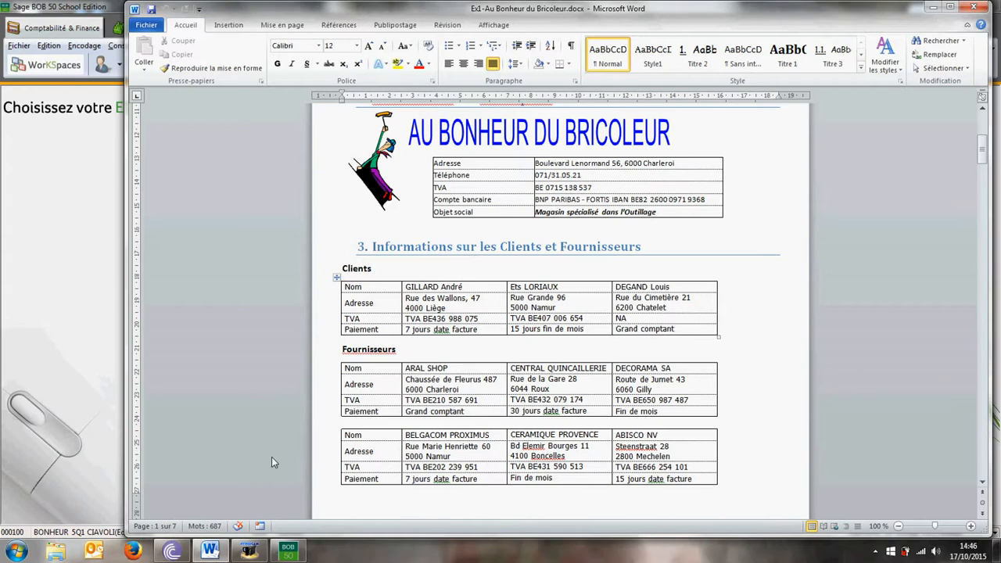
click(290, 553)
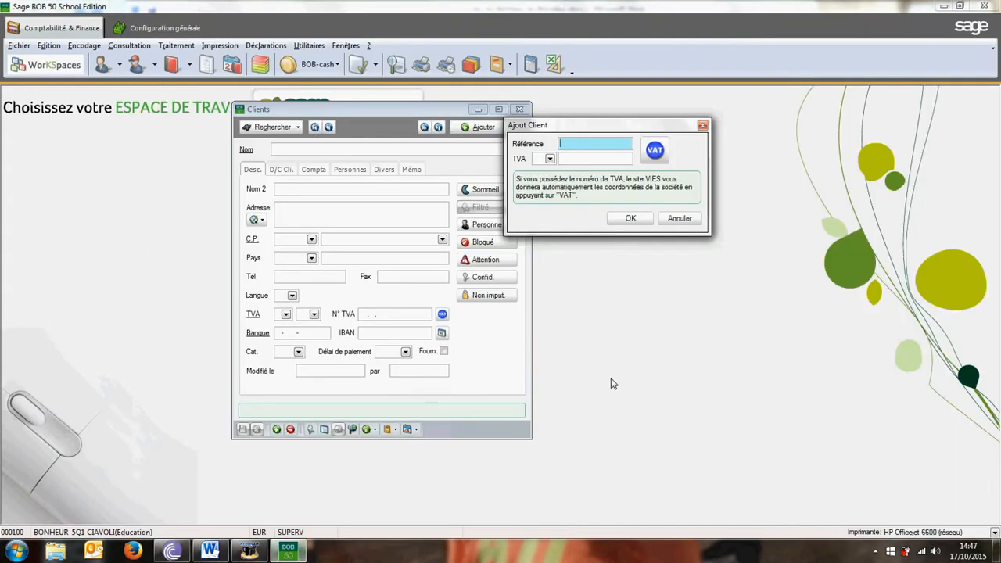
Step: Enter the first client's surname as the new client's reference and choose BE (Belgique) as the VAT country
text(GILLARD)
click(550, 159)
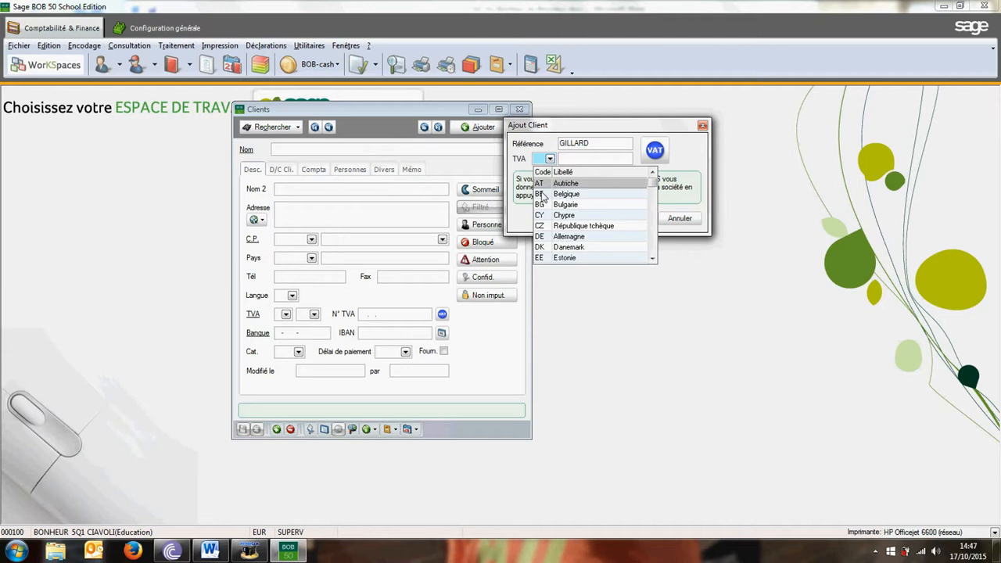
click(543, 195)
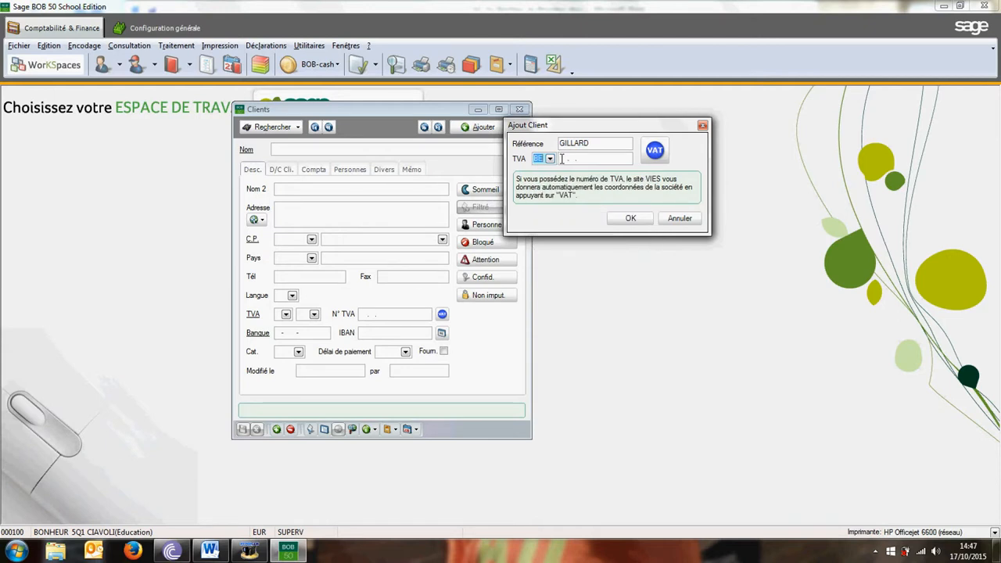
click(561, 158)
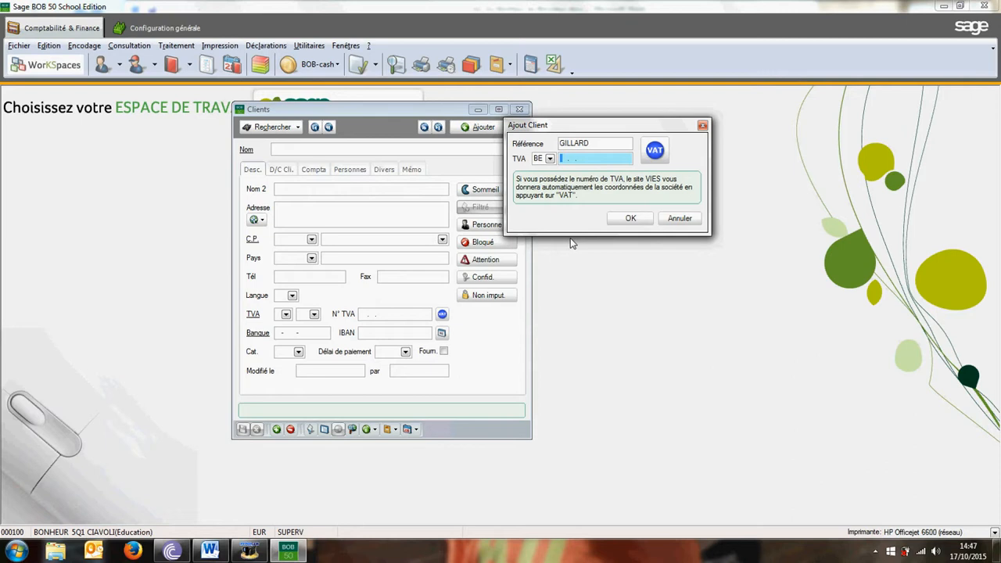
text(4369.880.75)
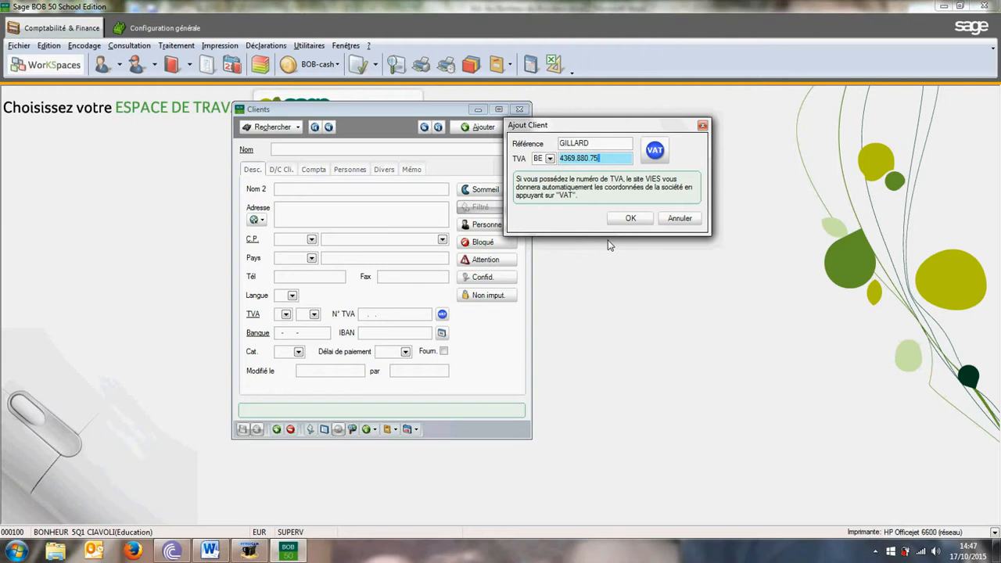
click(622, 224)
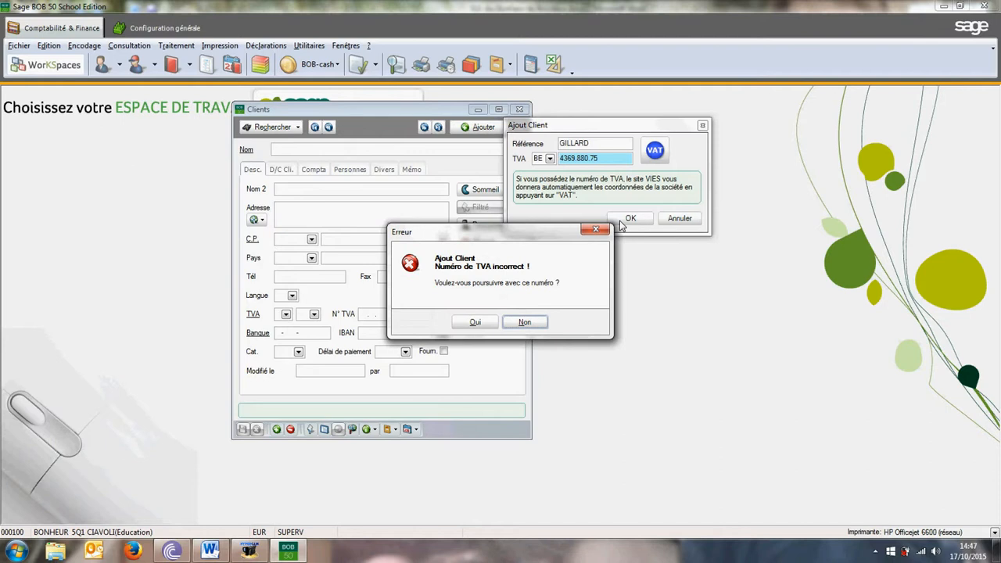
click(522, 321)
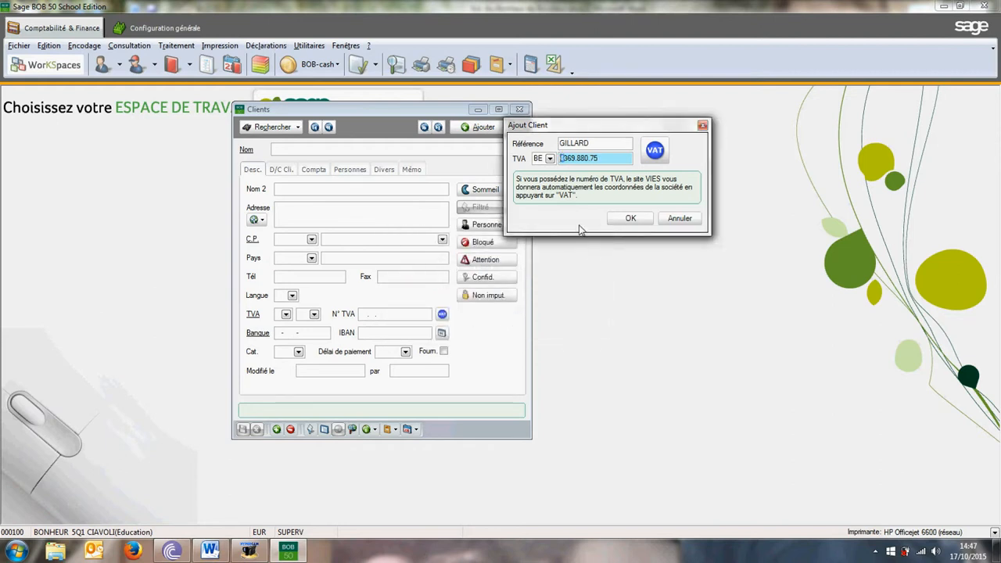
Step: Enter the client's VAT number with a leading zero and continue with that number
text(0436.988.075)
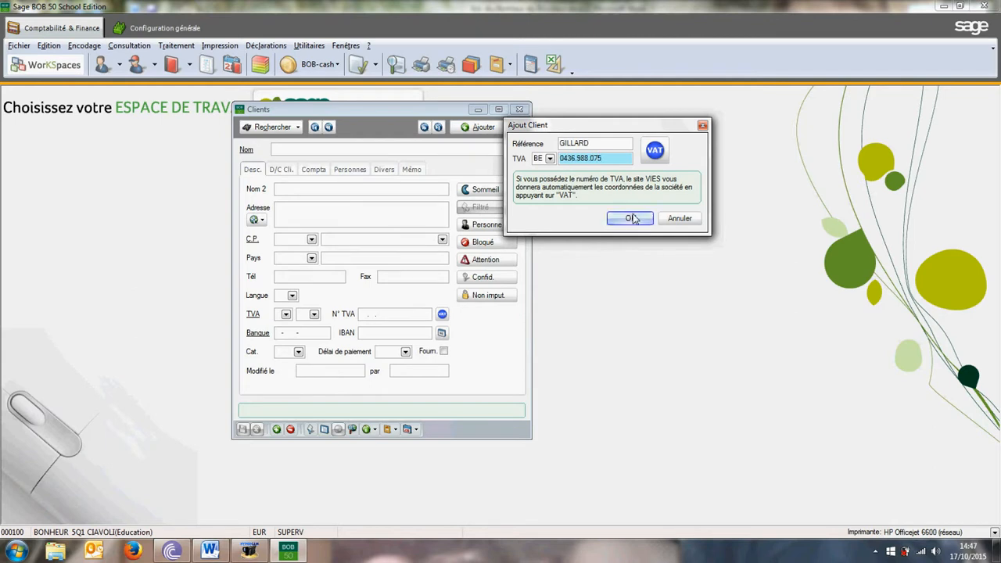
click(634, 218)
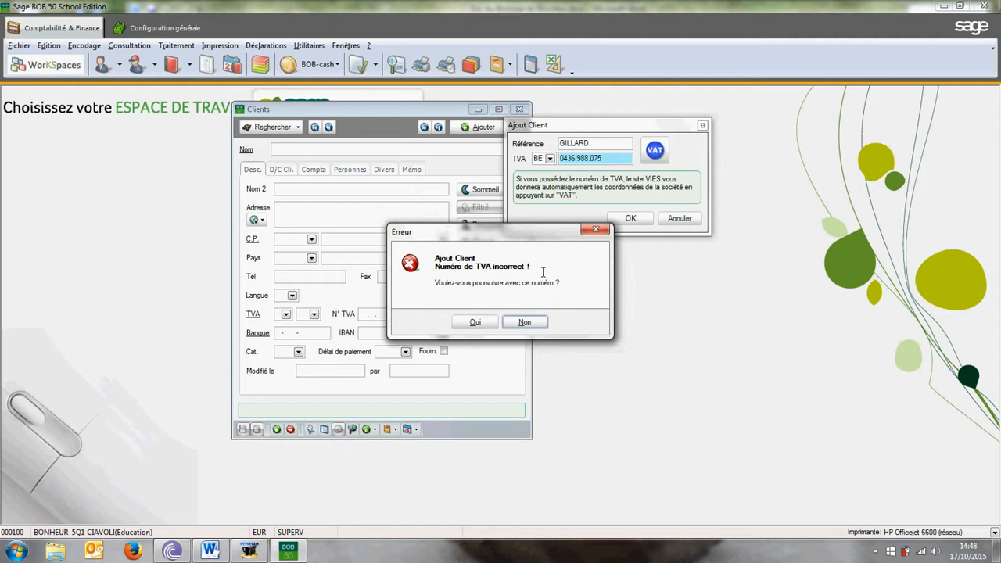
click(471, 323)
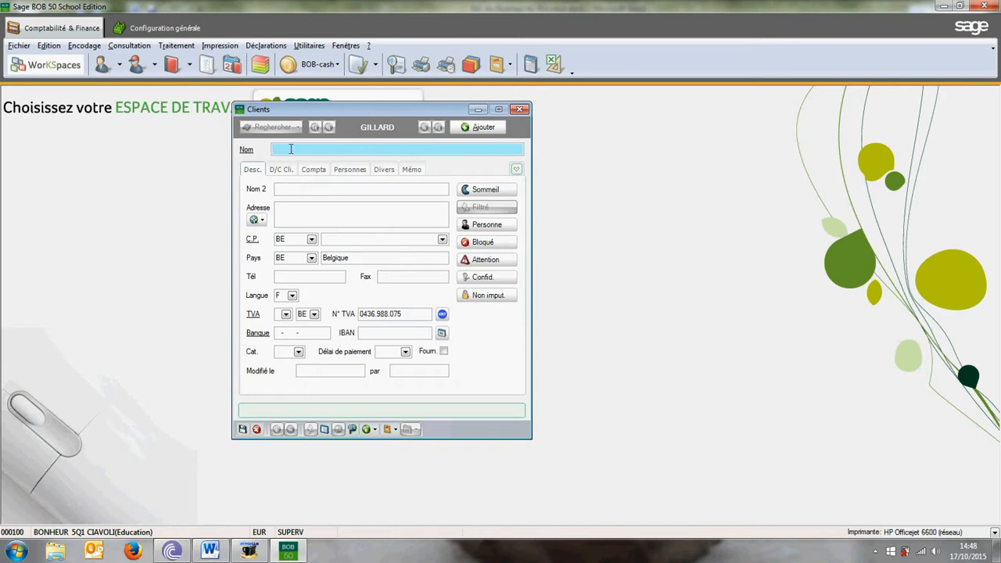
Step: Fill in the client's full name, street address and postal code on the new record
text(GILLARD ANDRE)
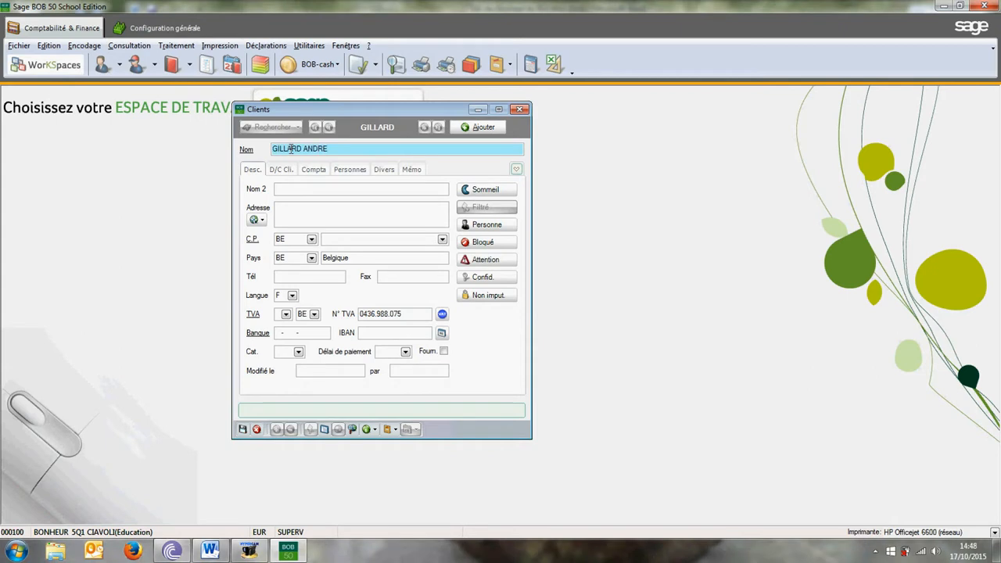
click(280, 208)
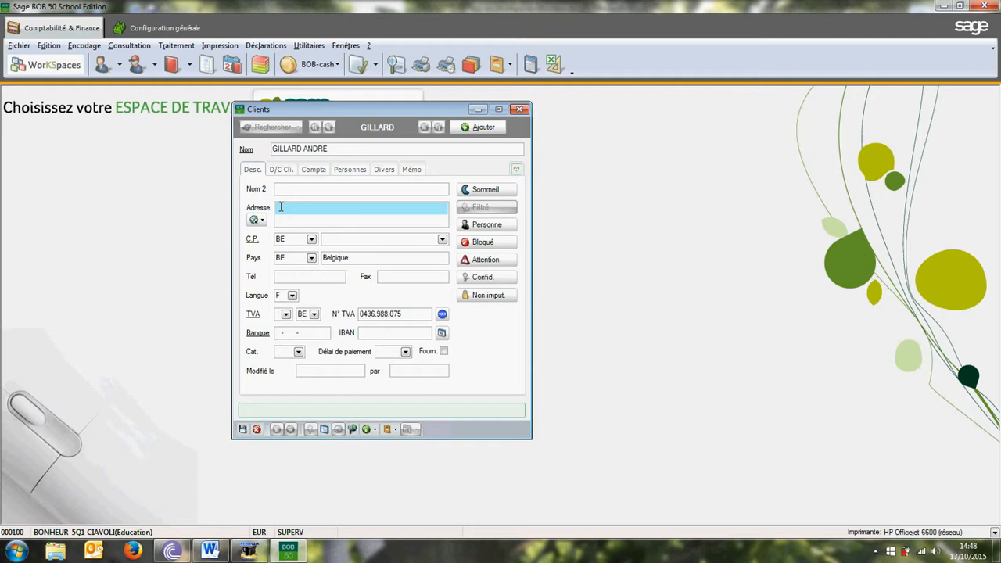
text(rue des Wallons, 47)
click(291, 239)
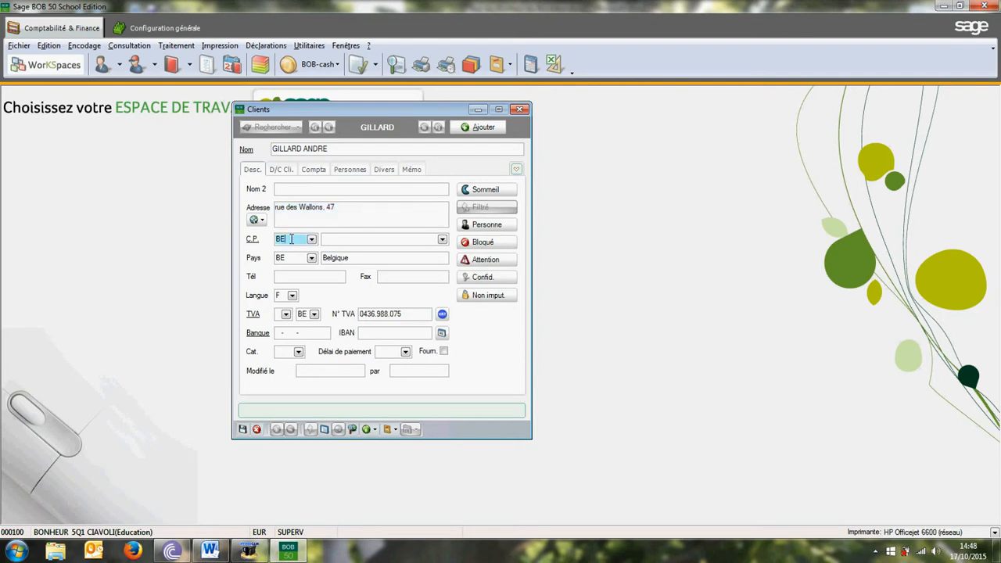
text(4000)
key(Tab)
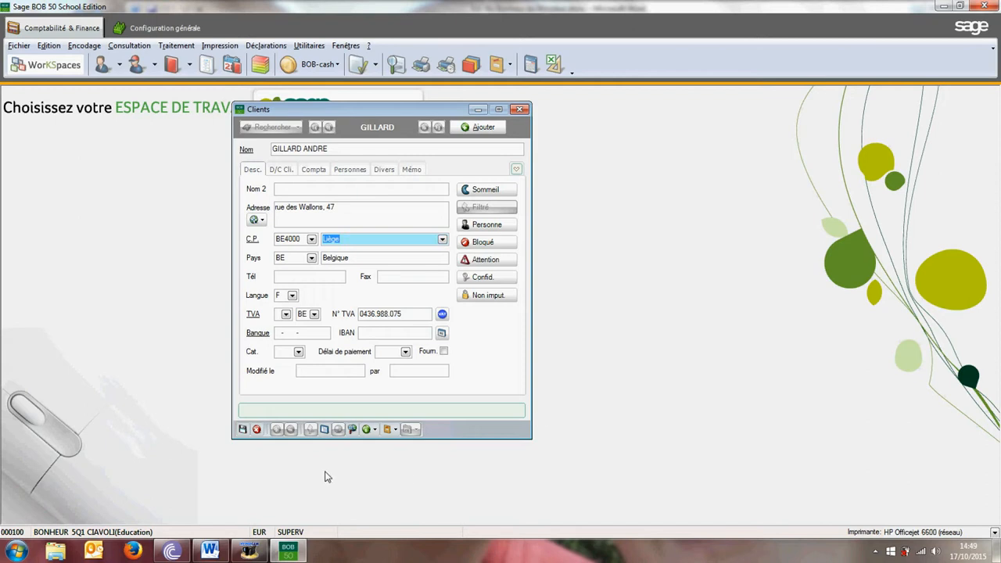
Step: Check the client's payment terms in the Word document, enter 7JDF as the payment term in BOB 50 and add it as a new code
click(208, 551)
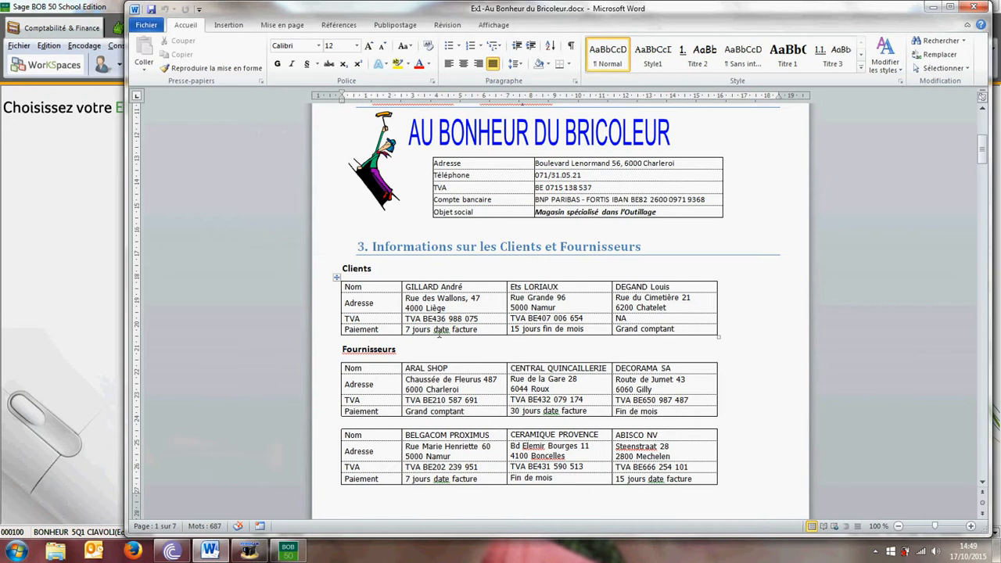
click(289, 551)
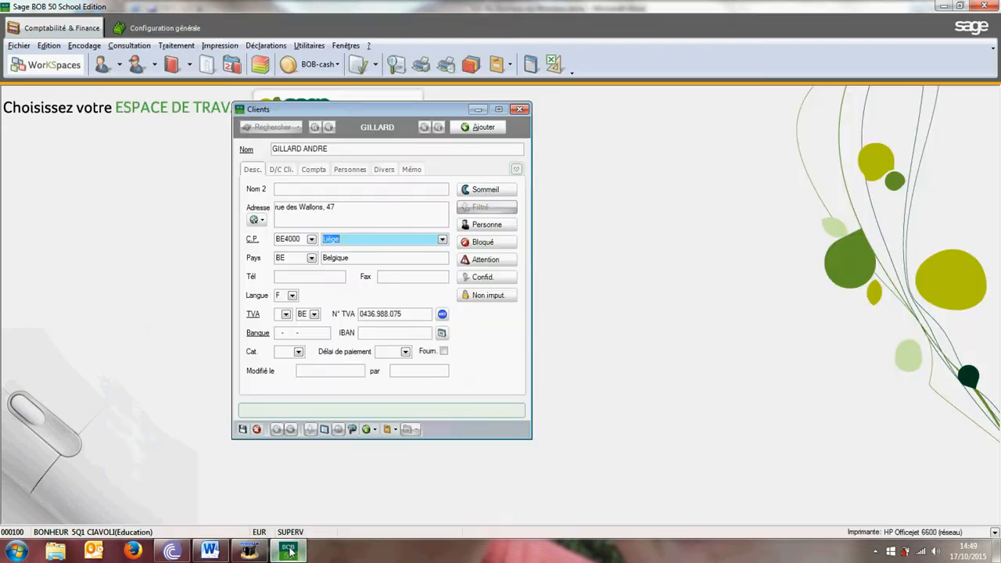
click(405, 352)
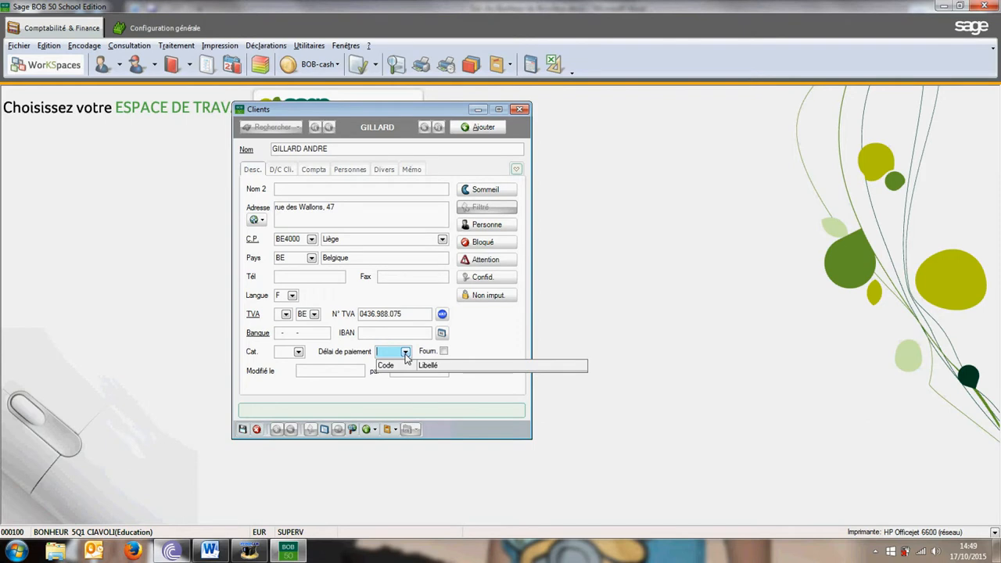
text(7JDF)
key(Return)
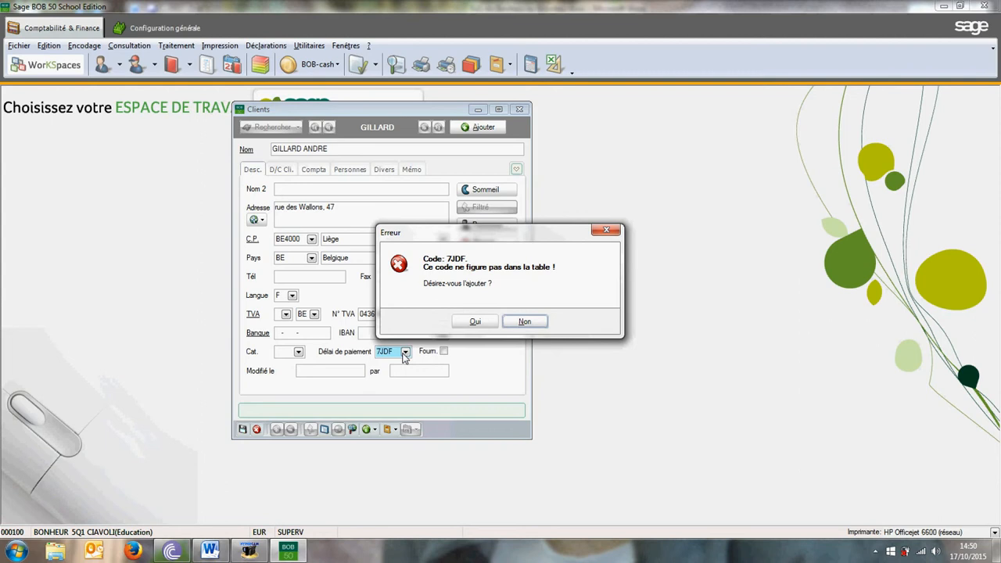
click(478, 324)
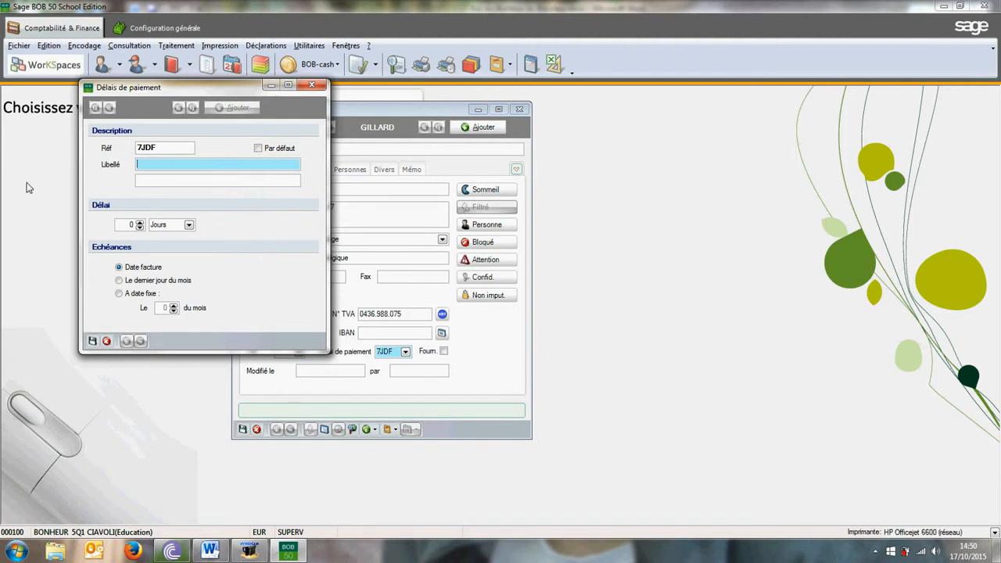
Step: Label the 7JDF payment term "7 JOURS DATE FACTURE", set its delay to 7 days from the invoice date and save it
text(7 JOURS DATE FACTURE)
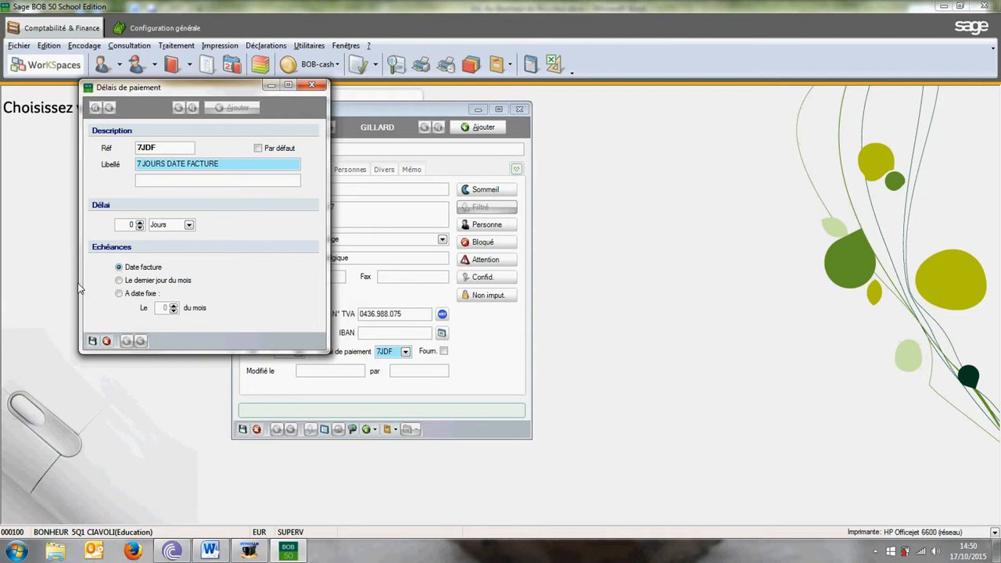
click(140, 224)
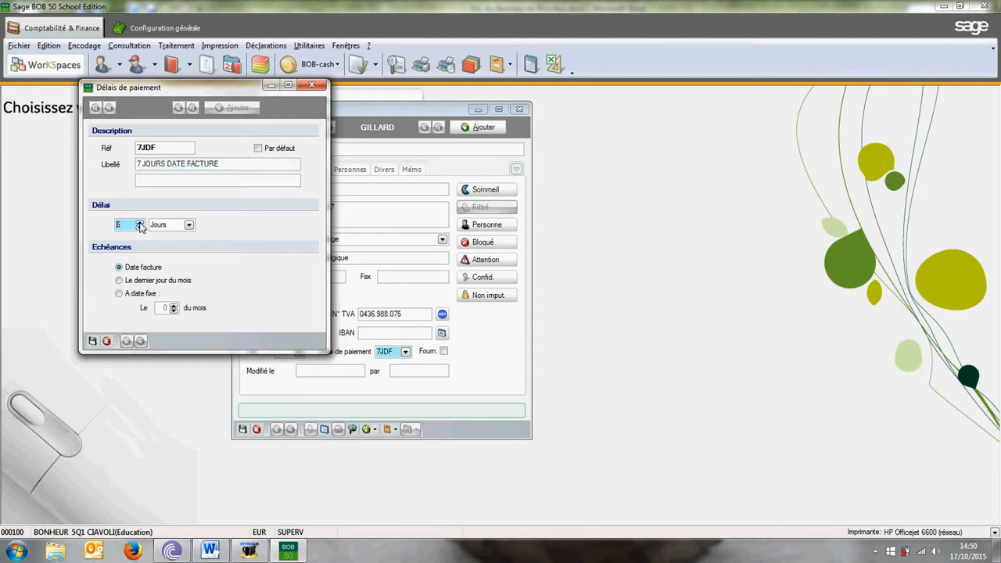
click(140, 224)
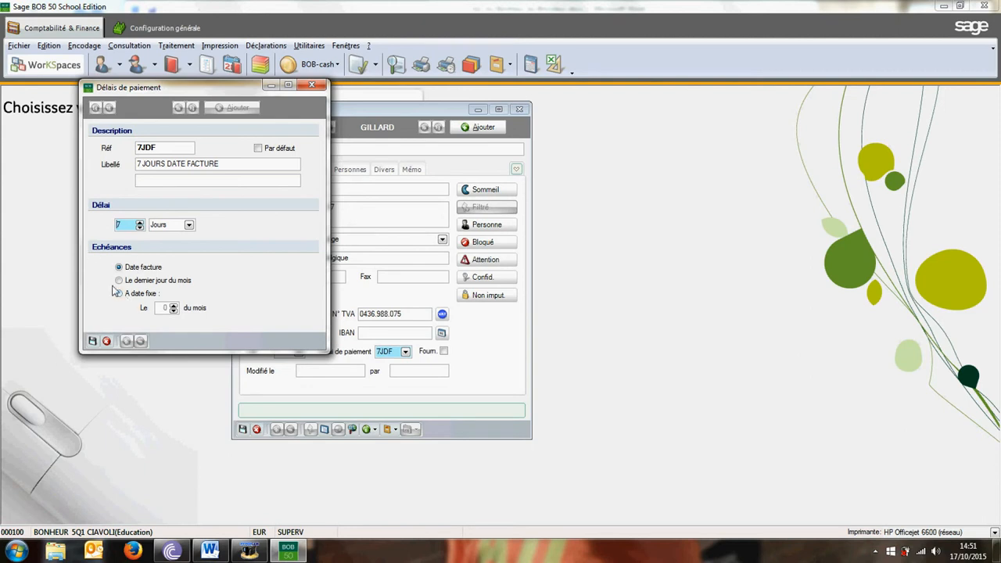
click(91, 341)
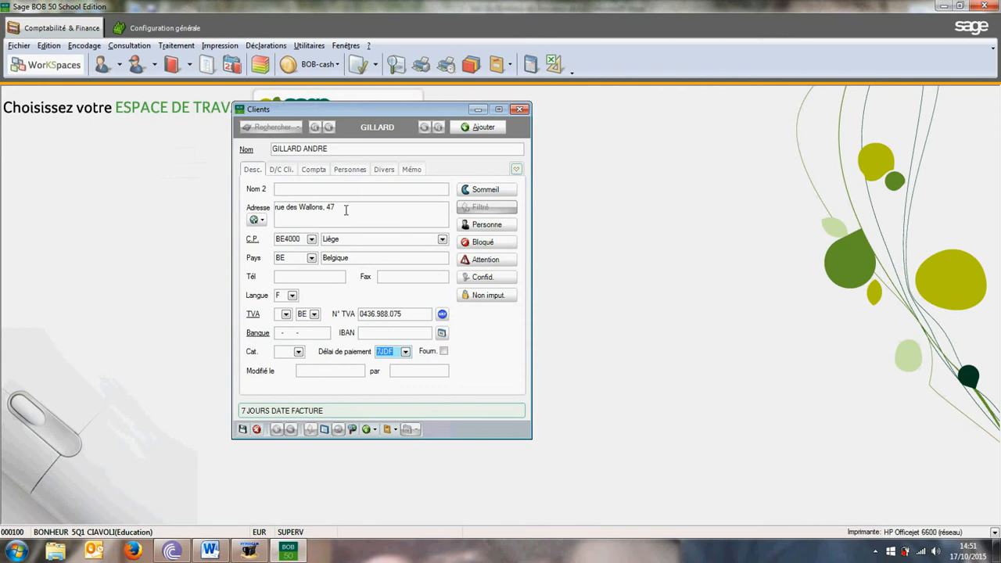
Step: Save the client record, cancel the next client entry and close the client records
click(243, 430)
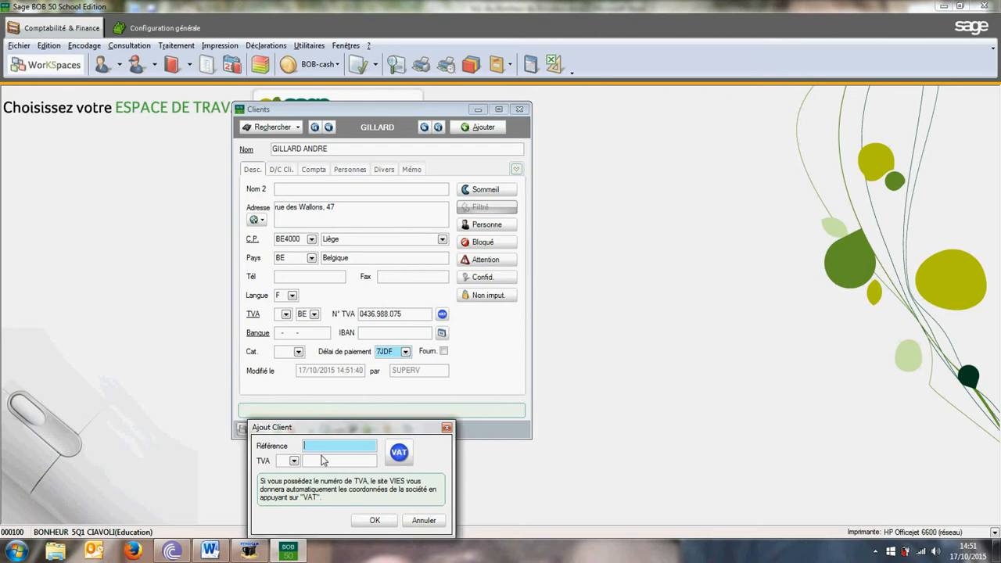
click(417, 524)
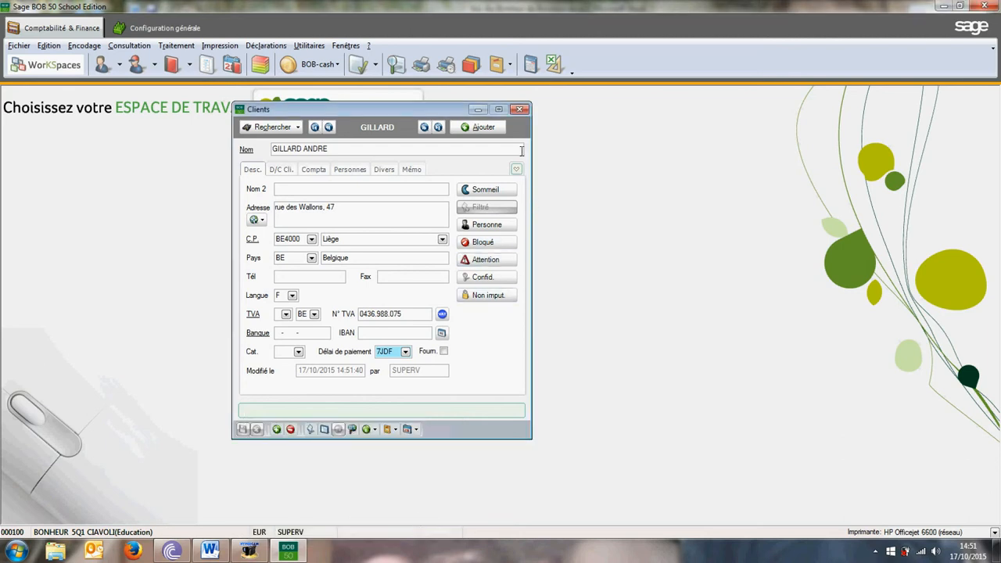
click(520, 109)
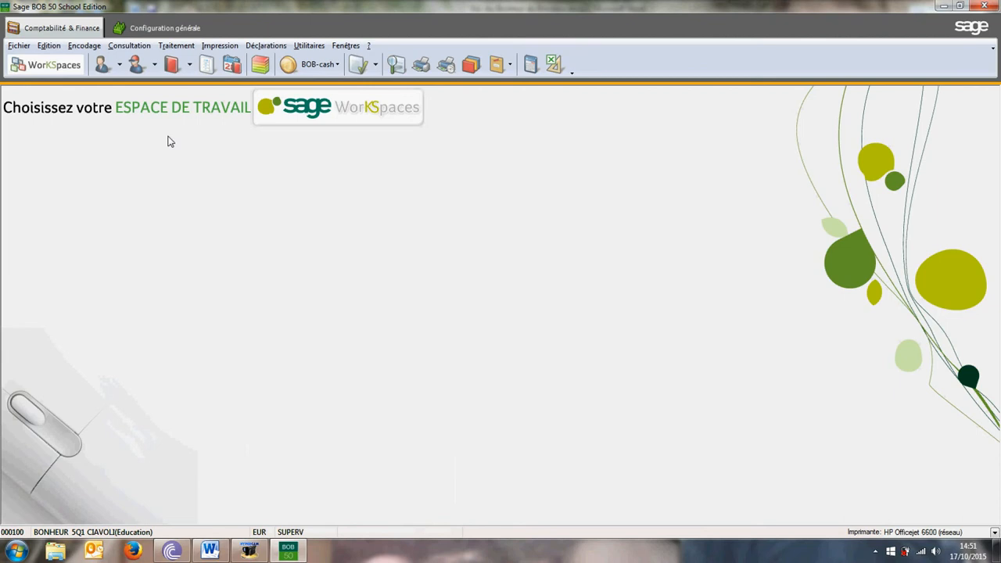
Step: Open the supplier records and start adding a new supplier
click(136, 66)
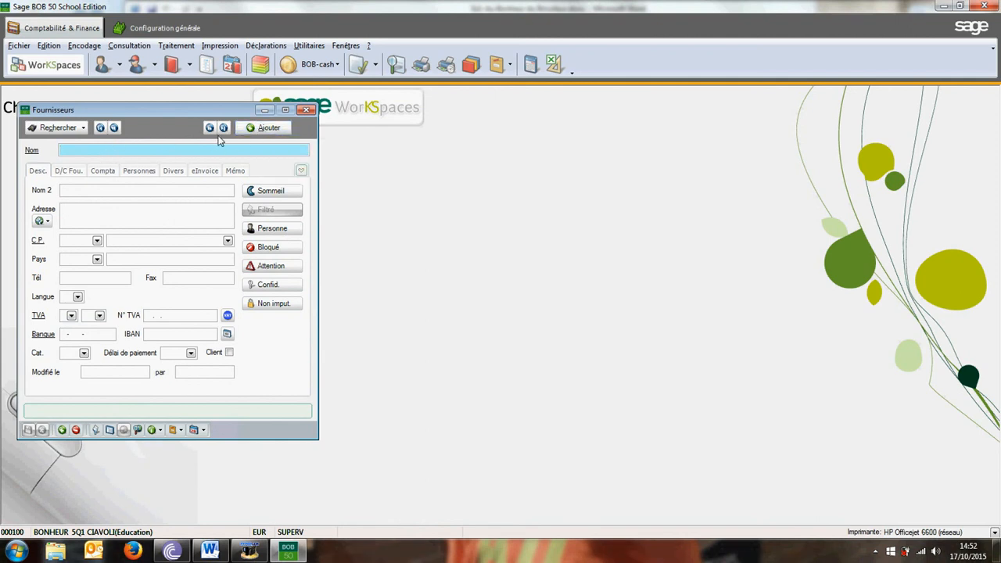
click(266, 127)
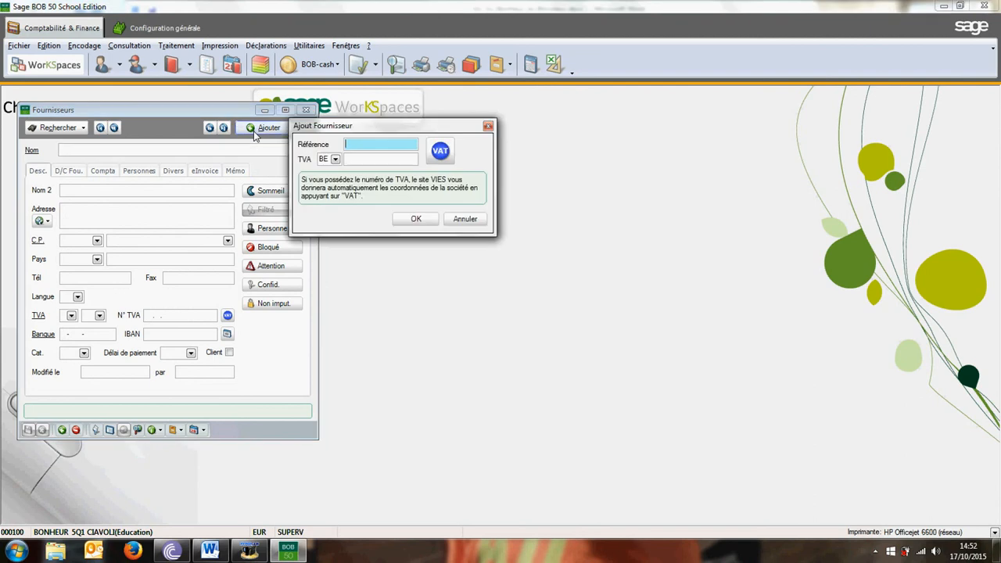